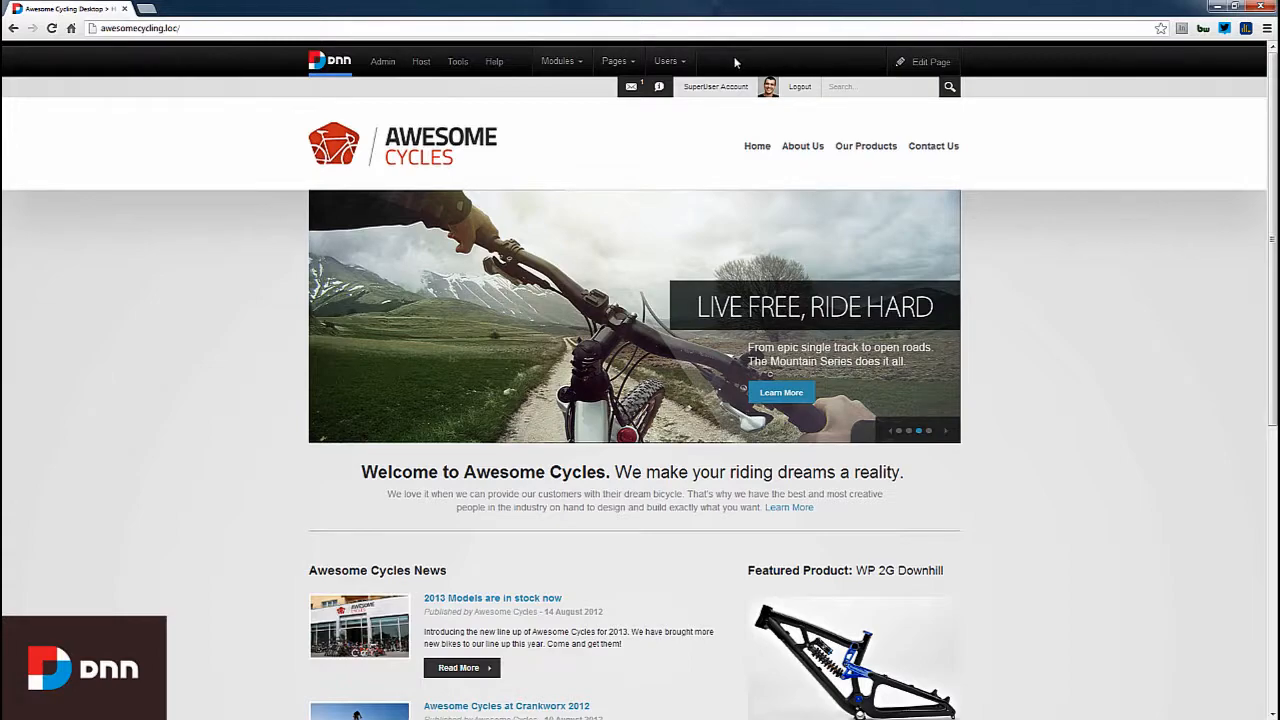
# Start a new site page and enter "Locations" as its page name
pyautogui.moveTo(624, 61)
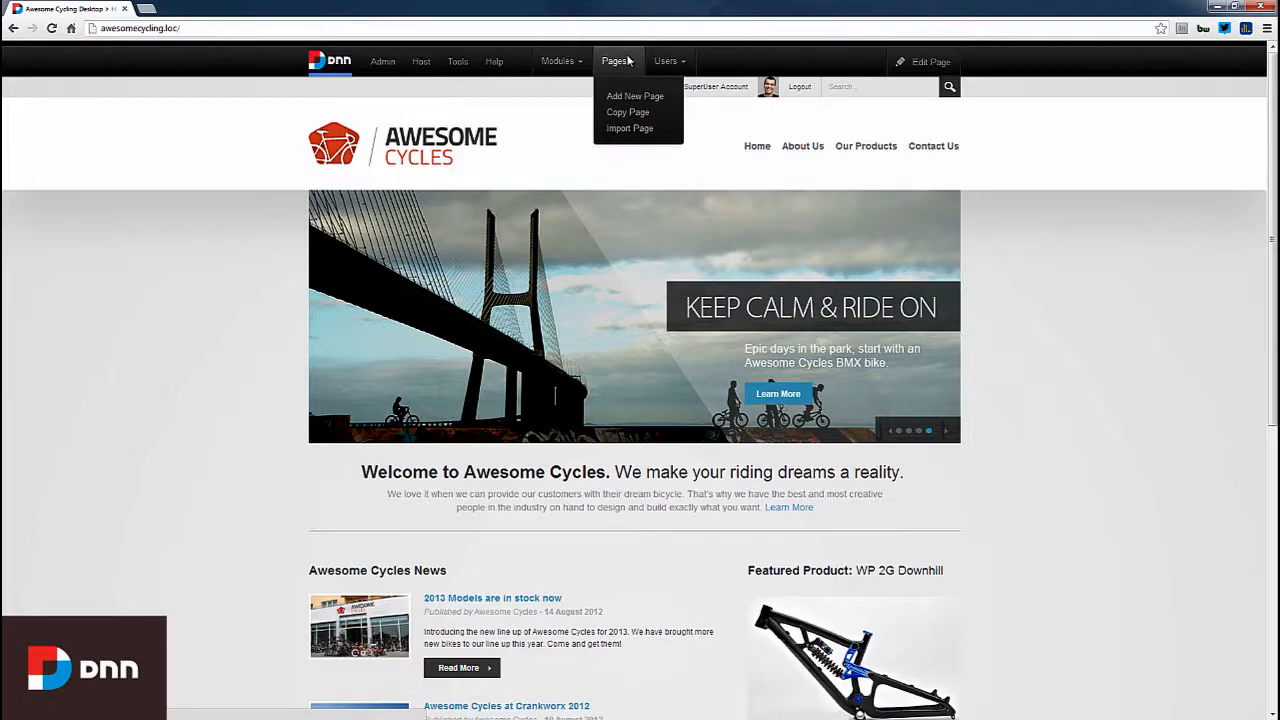
pyautogui.click(633, 100)
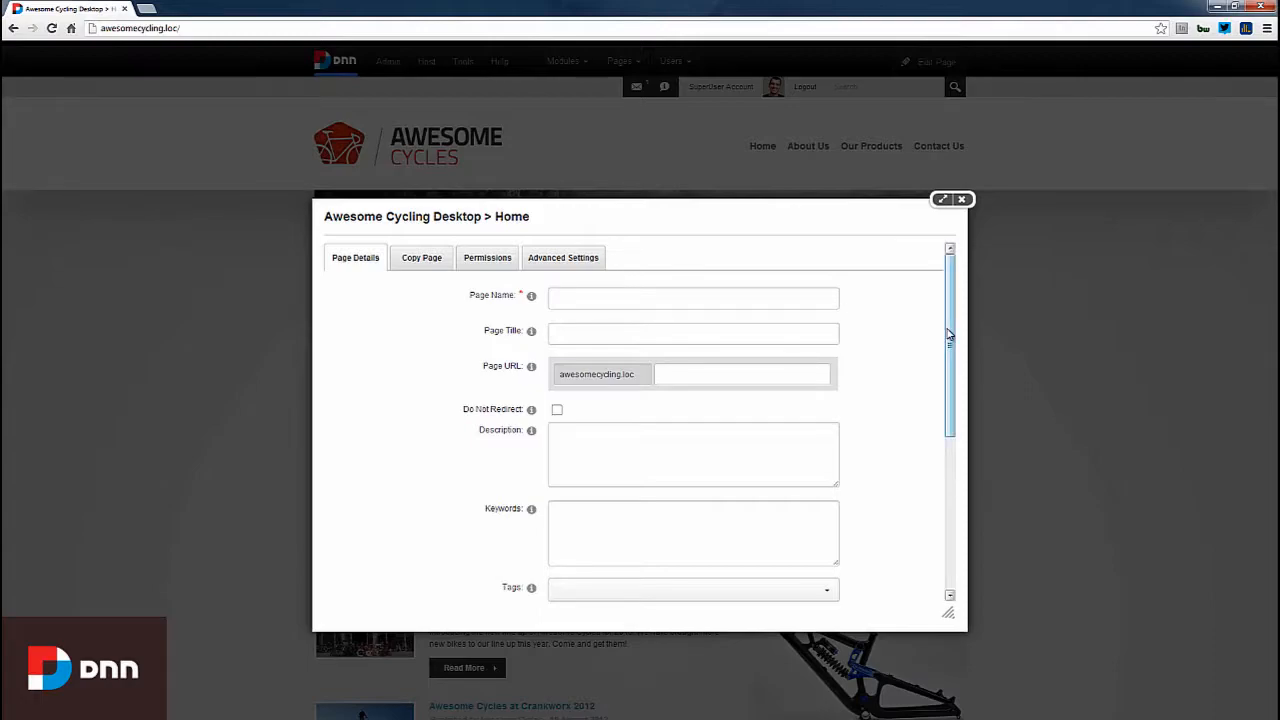
pyautogui.scroll(-1, 951, 336)
pyautogui.click(549, 295)
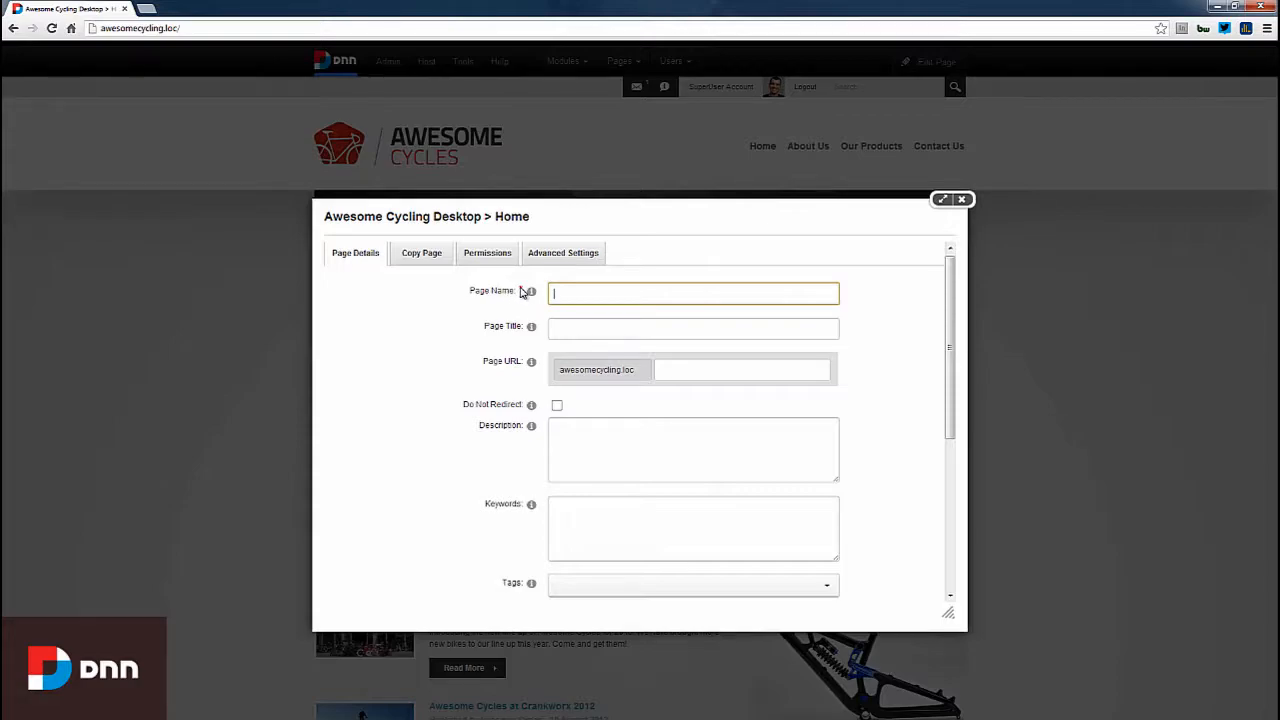
pyautogui.write('Locations')
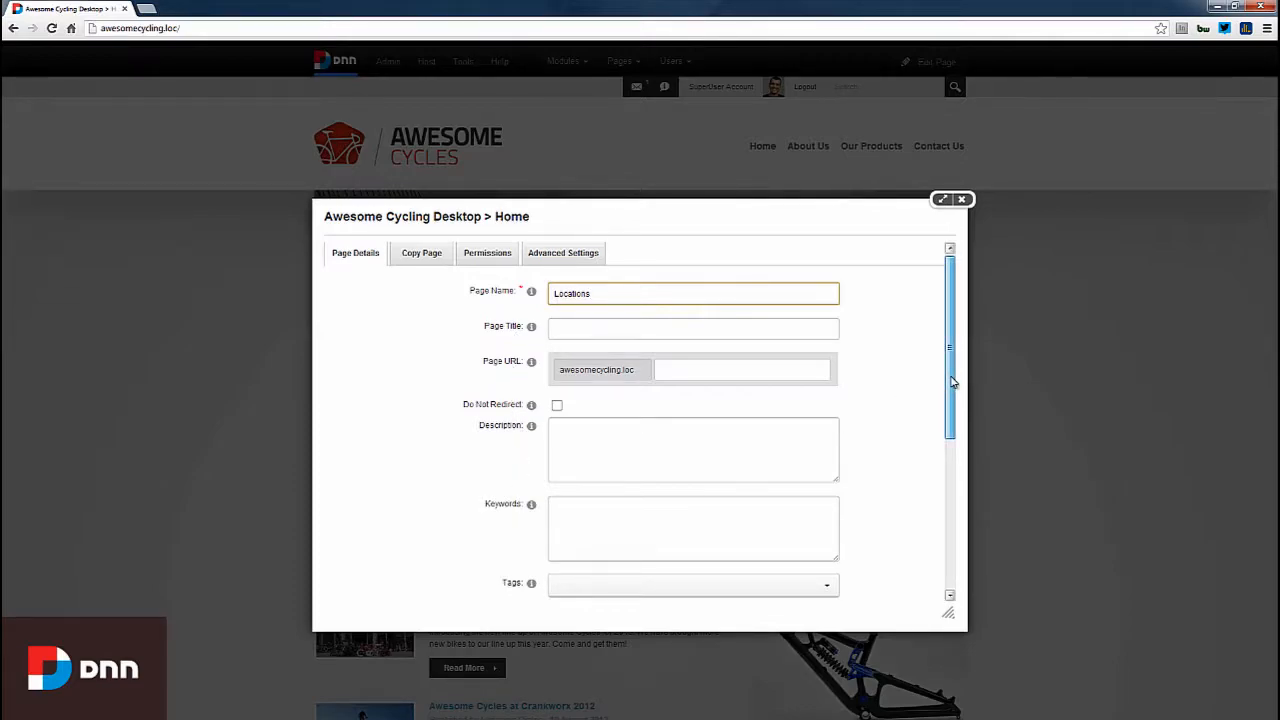
# Position the new page after the Home page, using the Default template and including it in the menu
pyautogui.moveTo(953, 383); pyautogui.dragTo(954, 517)
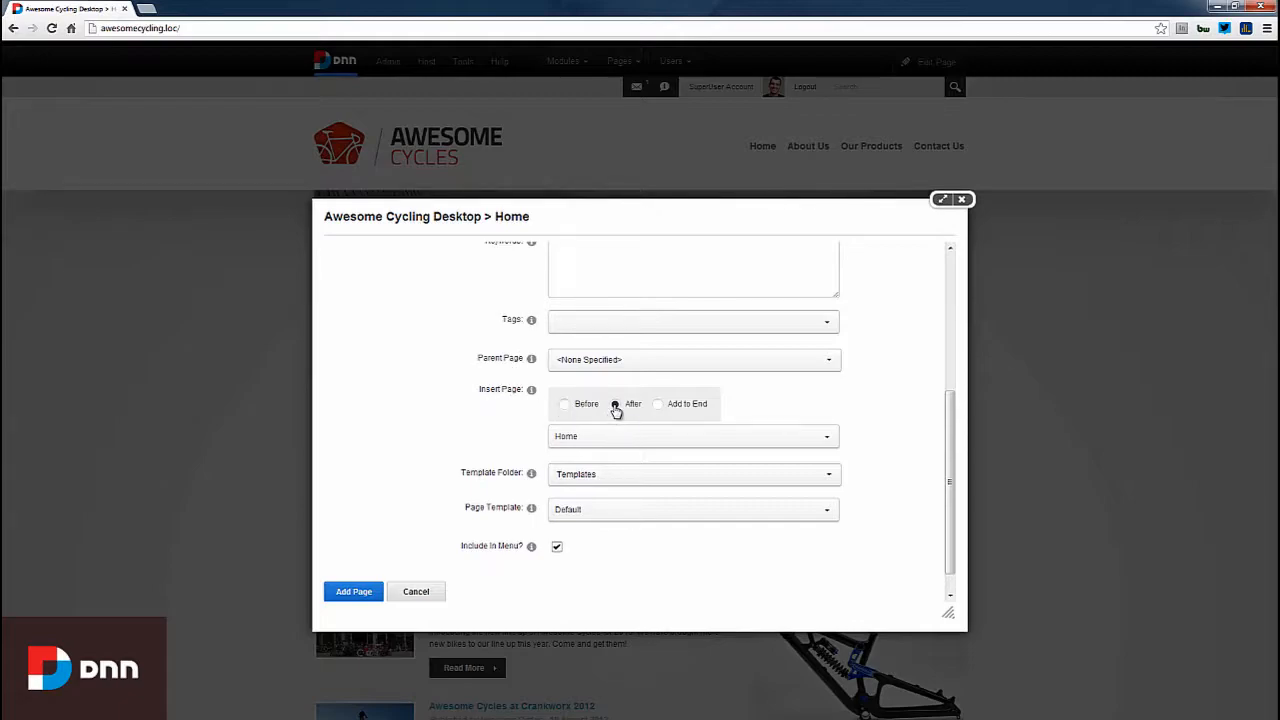
pyautogui.click(604, 437)
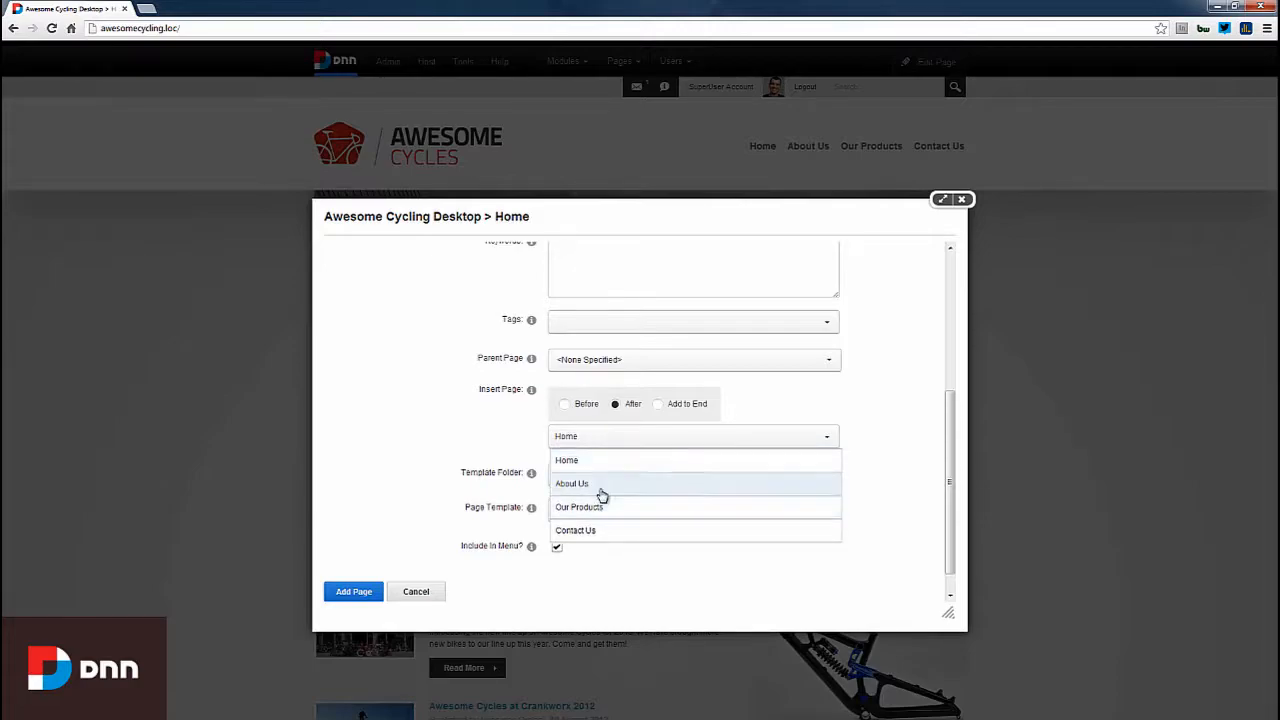
pyautogui.click(600, 462)
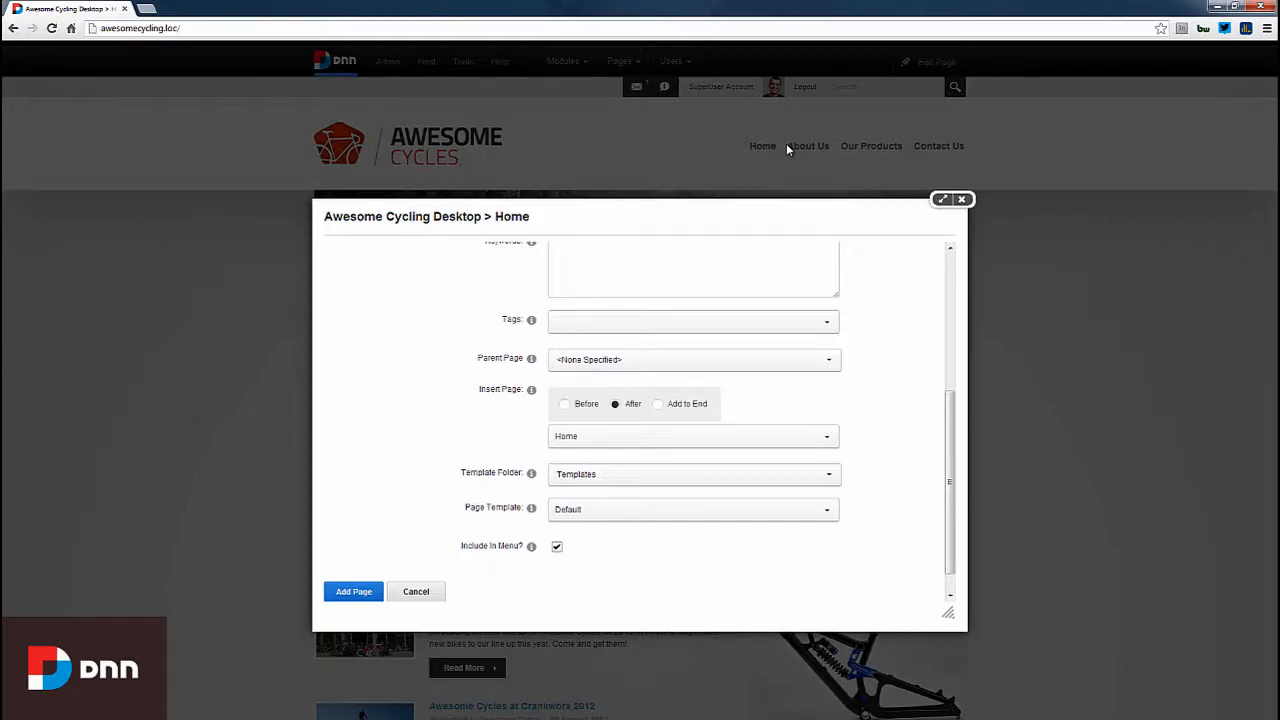
pyautogui.moveTo(951, 526); pyautogui.dragTo(951, 545)
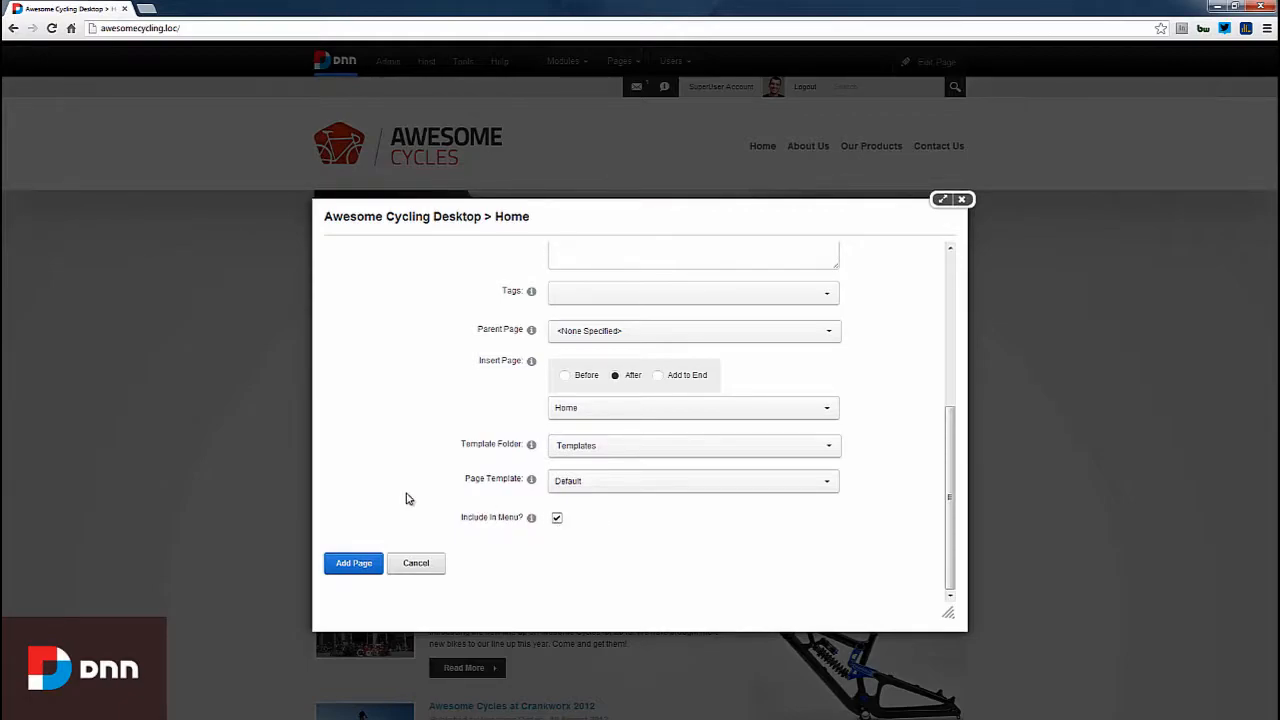
pyautogui.scroll(10, 395, 470)
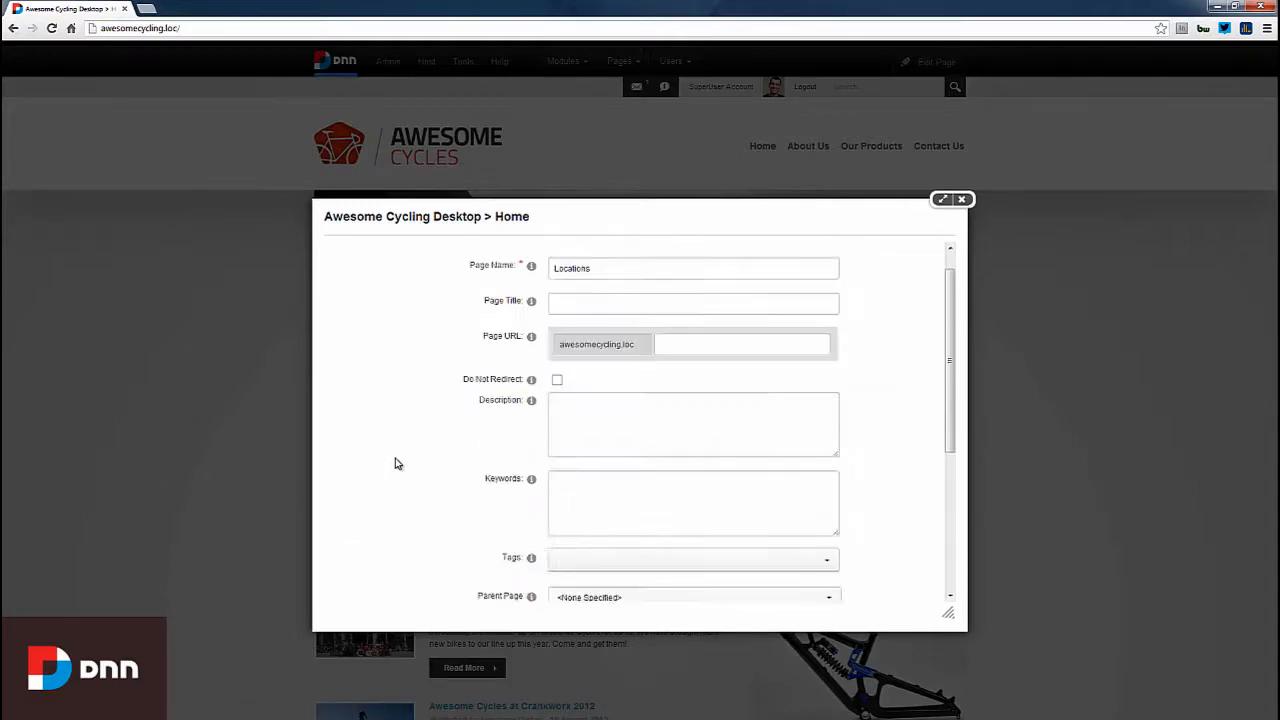
# Grant All Users the View permission for the new page and add it to the site
pyautogui.click(495, 265)
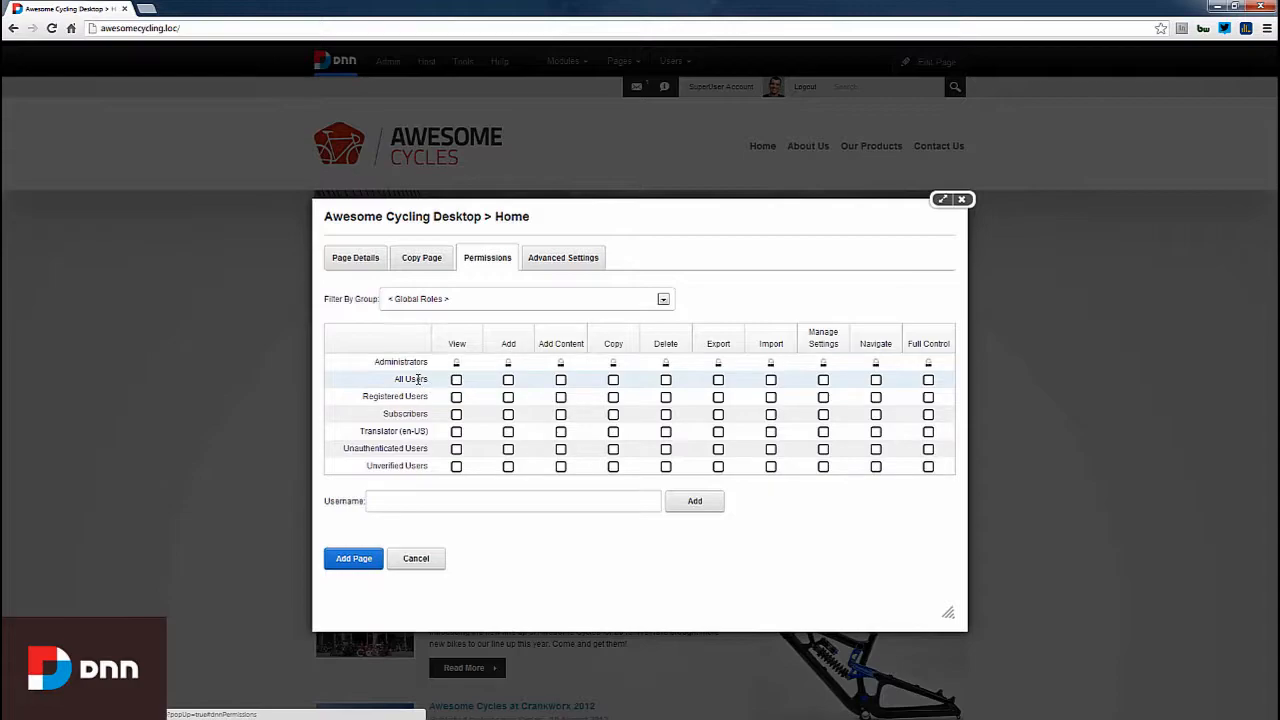
pyautogui.click(457, 382)
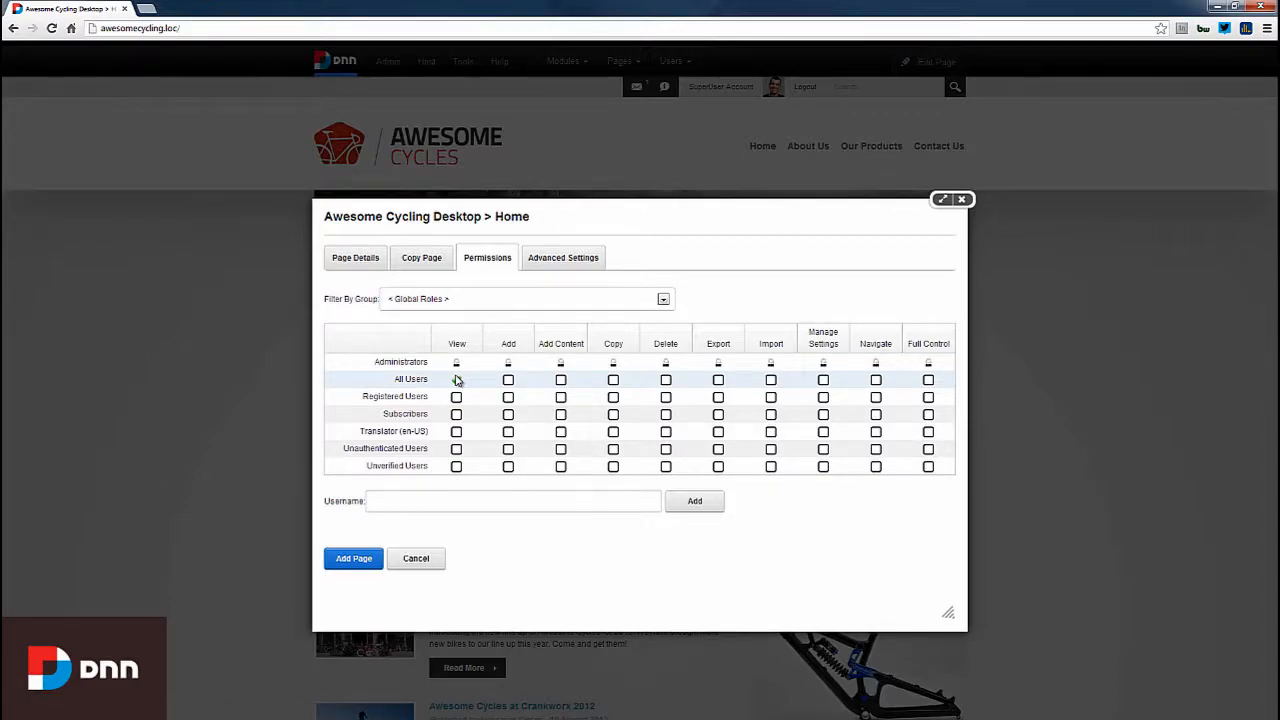
pyautogui.click(368, 259)
pyautogui.click(615, 299)
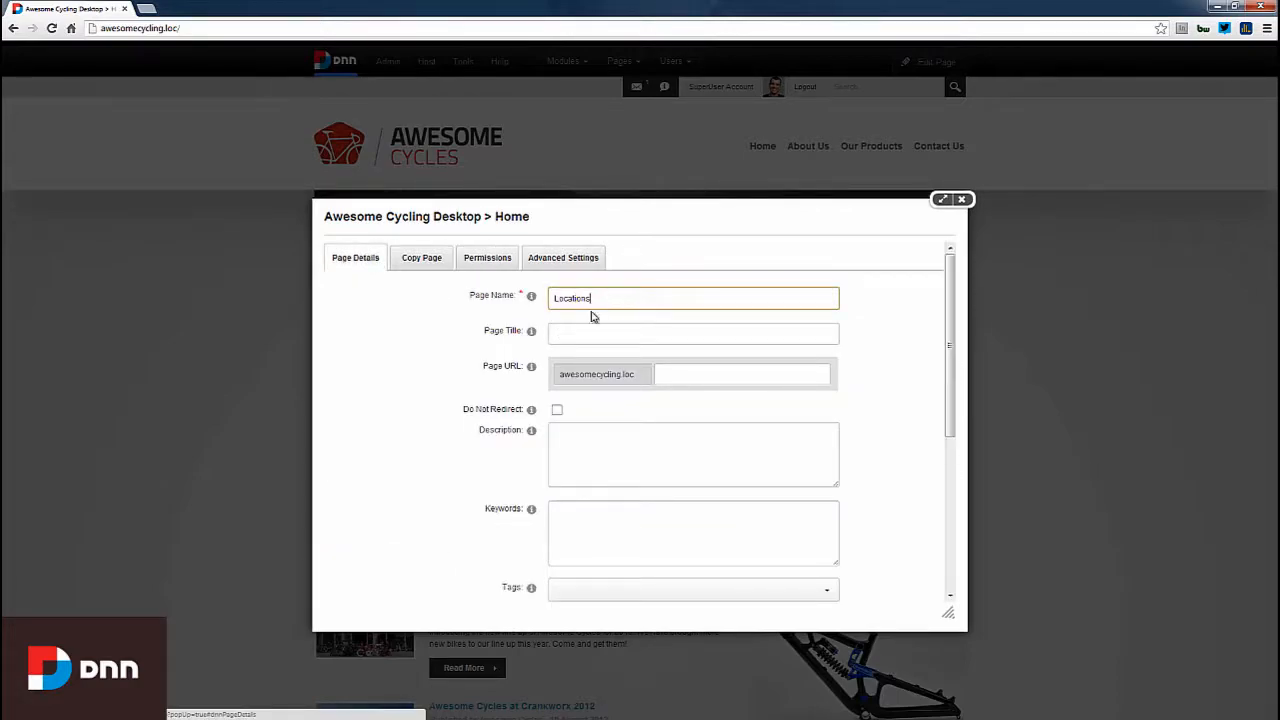
pyautogui.scroll(-5, 423, 395)
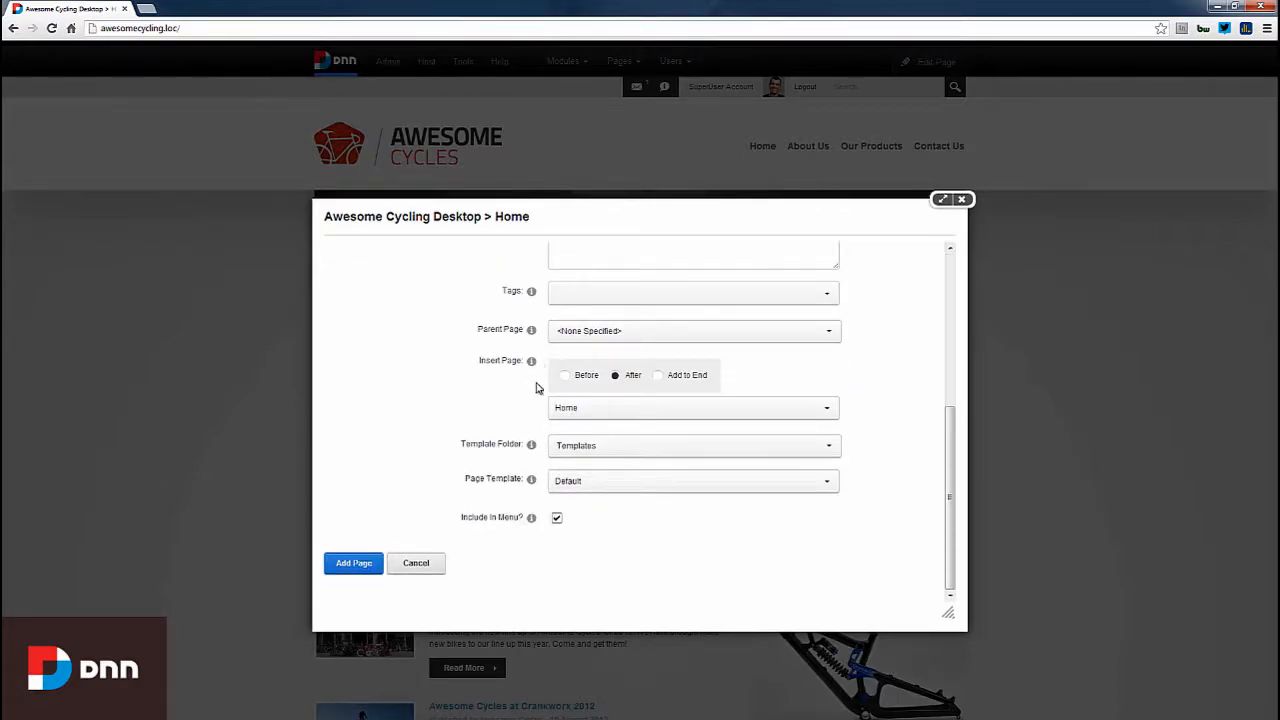
pyautogui.click(353, 563)
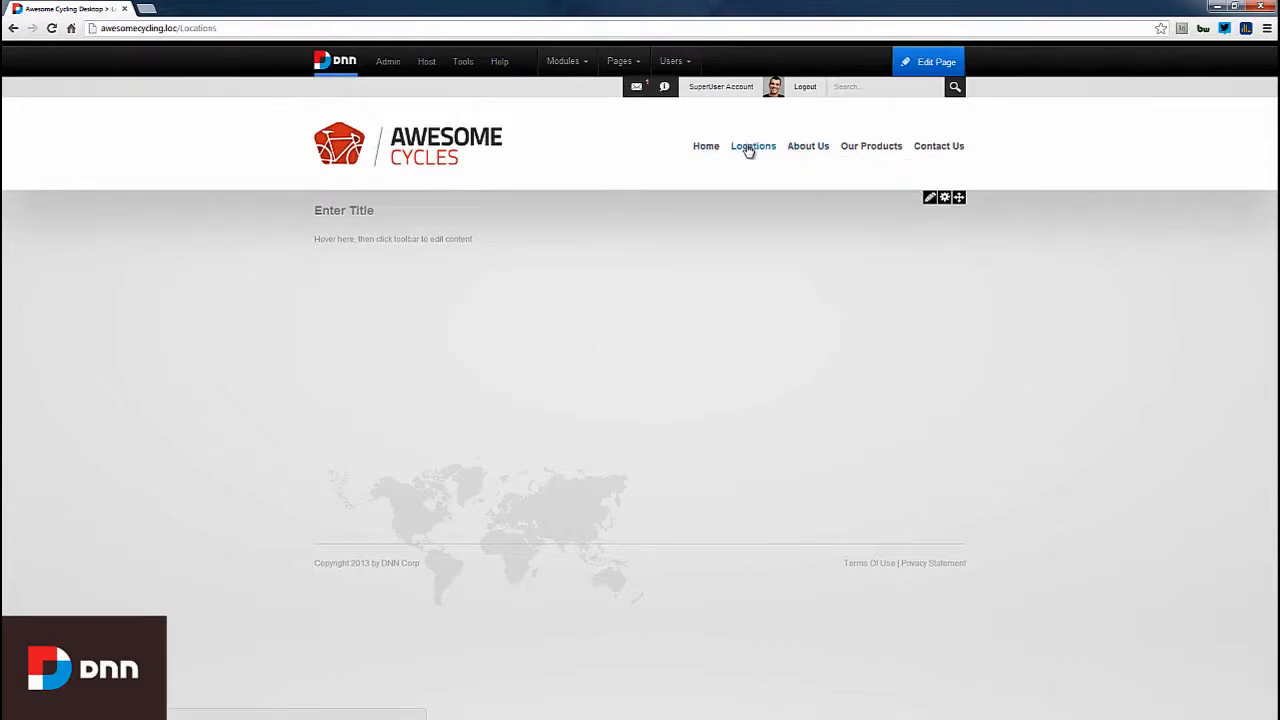
# Examine the page path at the end of the new Locations page's web address
pyautogui.click(226, 29)
pyautogui.click(226, 29)
pyautogui.press('Left')
pyautogui.press('Left')
pyautogui.press('Left')
pyautogui.press('Left')
pyautogui.press('Left')
pyautogui.press('Left')
pyautogui.press('Left')
pyautogui.press('Left')
pyautogui.press('Left')
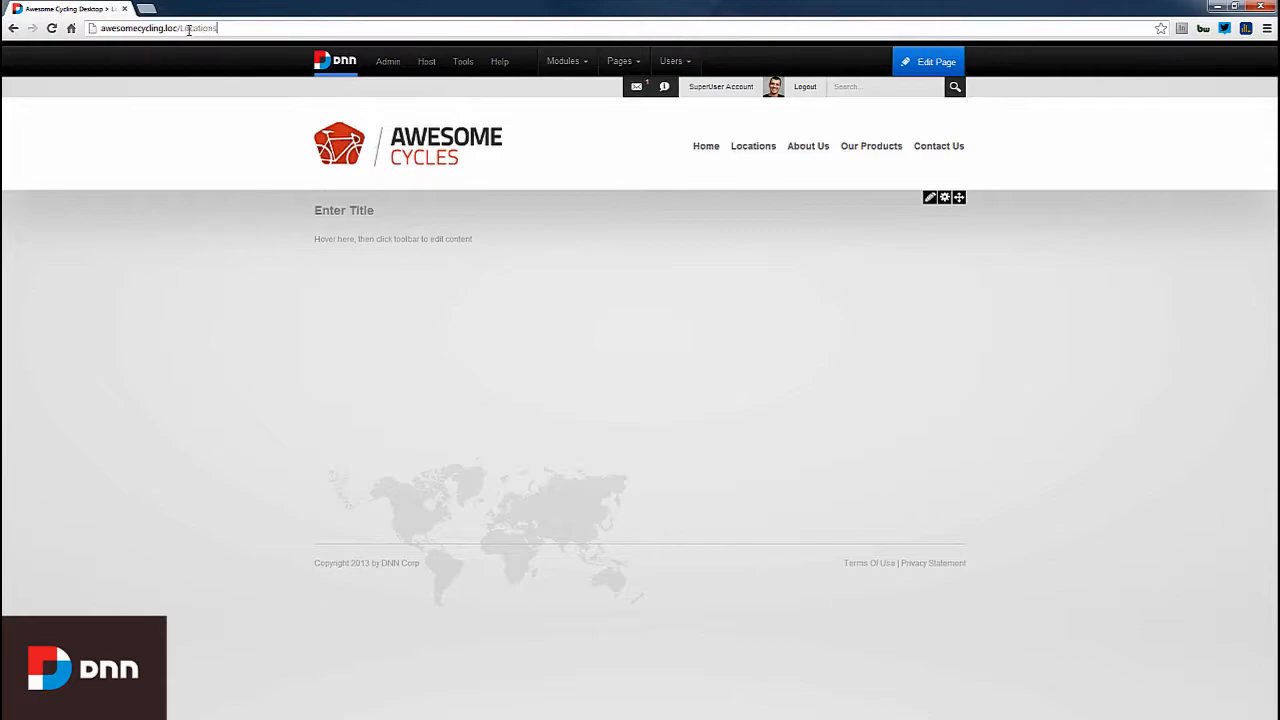
pyautogui.hotkey('shift', 'End')
pyautogui.click(252, 34)
# Close edit mode on the Locations page and open the site's Page Management
pyautogui.moveTo(929, 74)
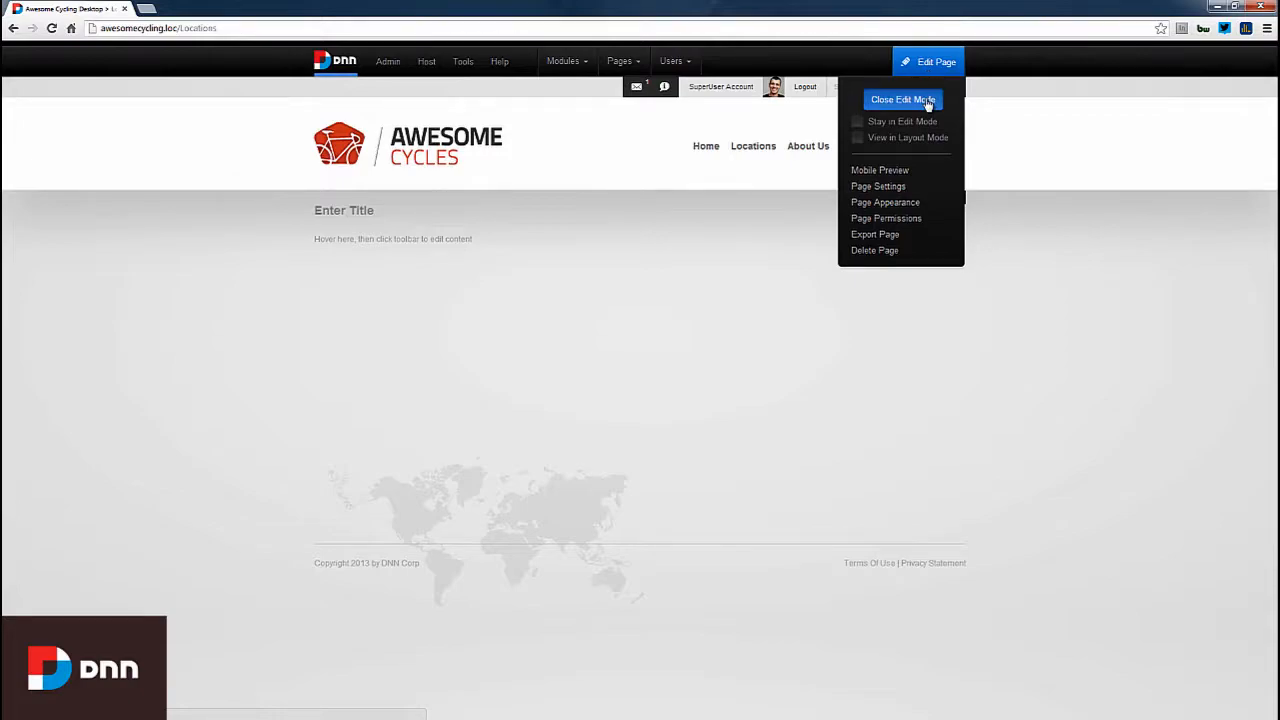
pyautogui.click(924, 100)
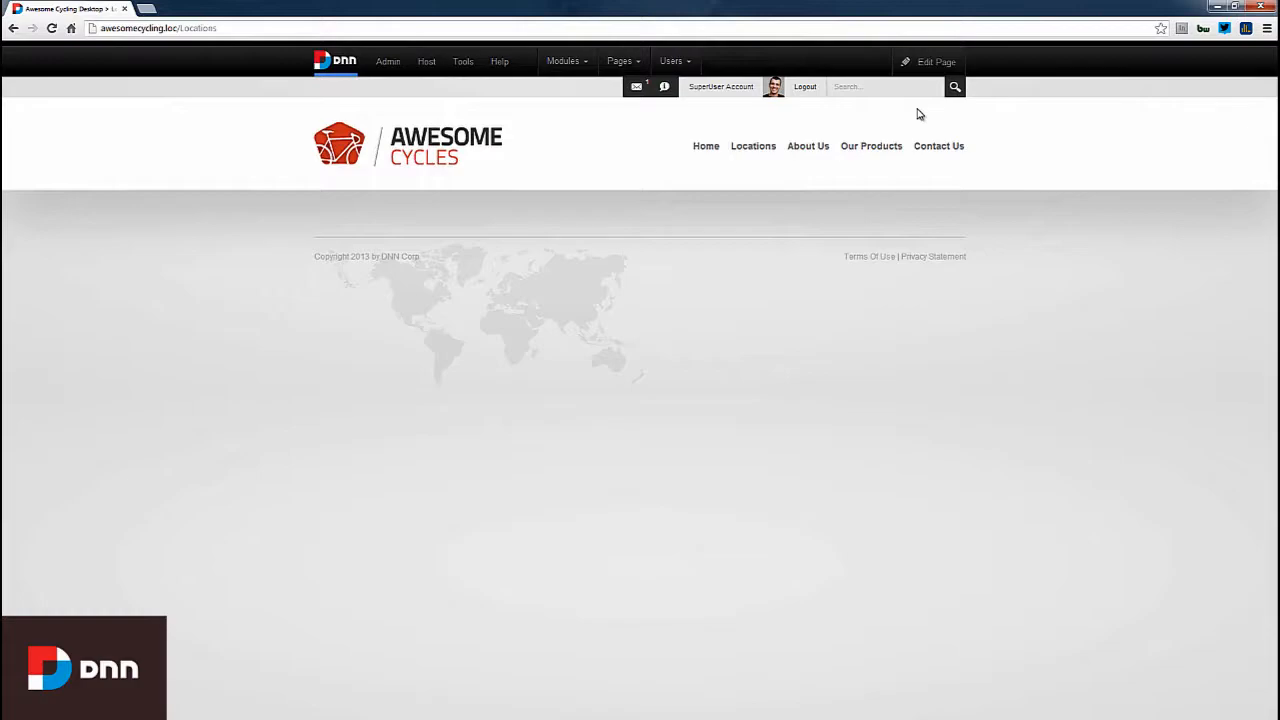
pyautogui.moveTo(385, 72)
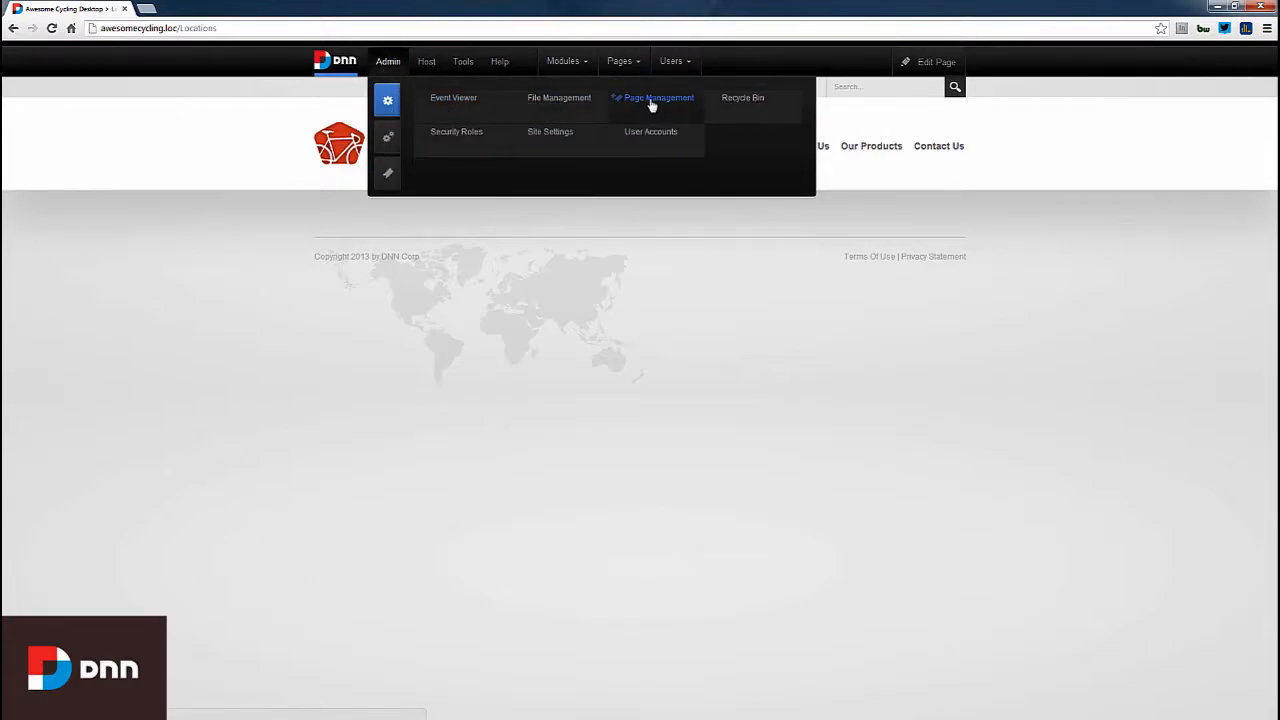
pyautogui.click(651, 100)
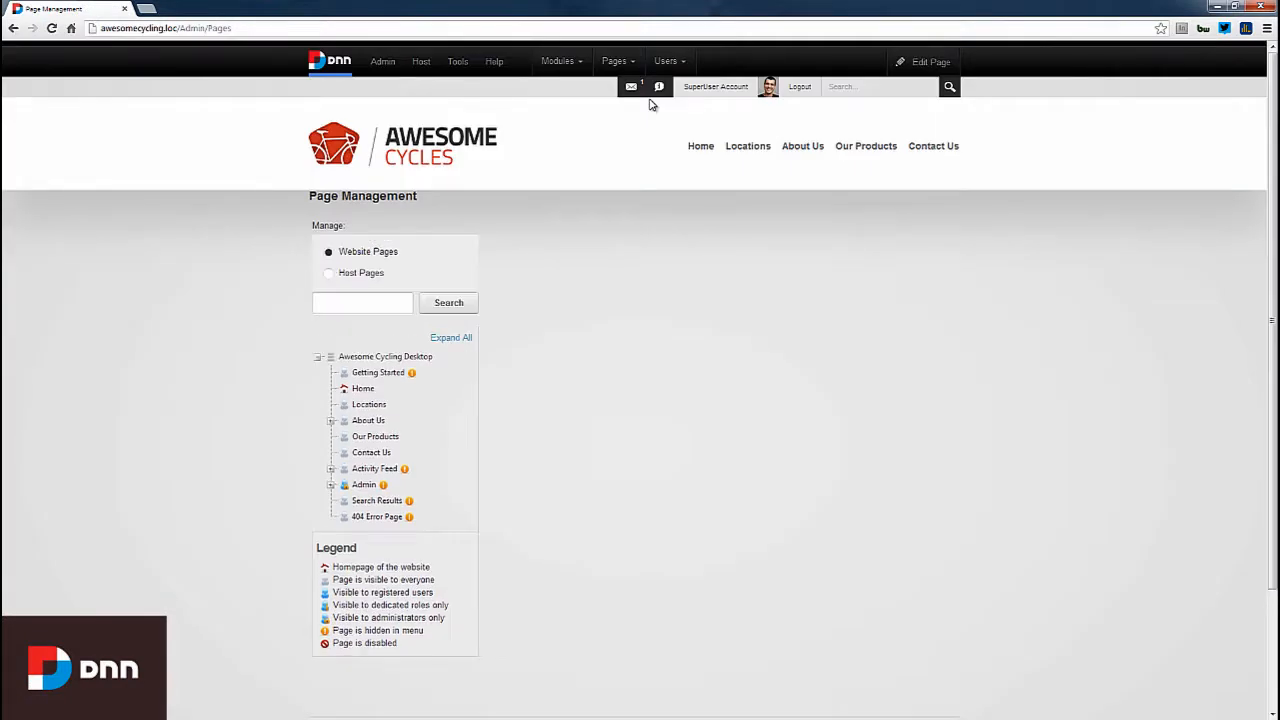
pyautogui.scroll(-1, 600, 344)
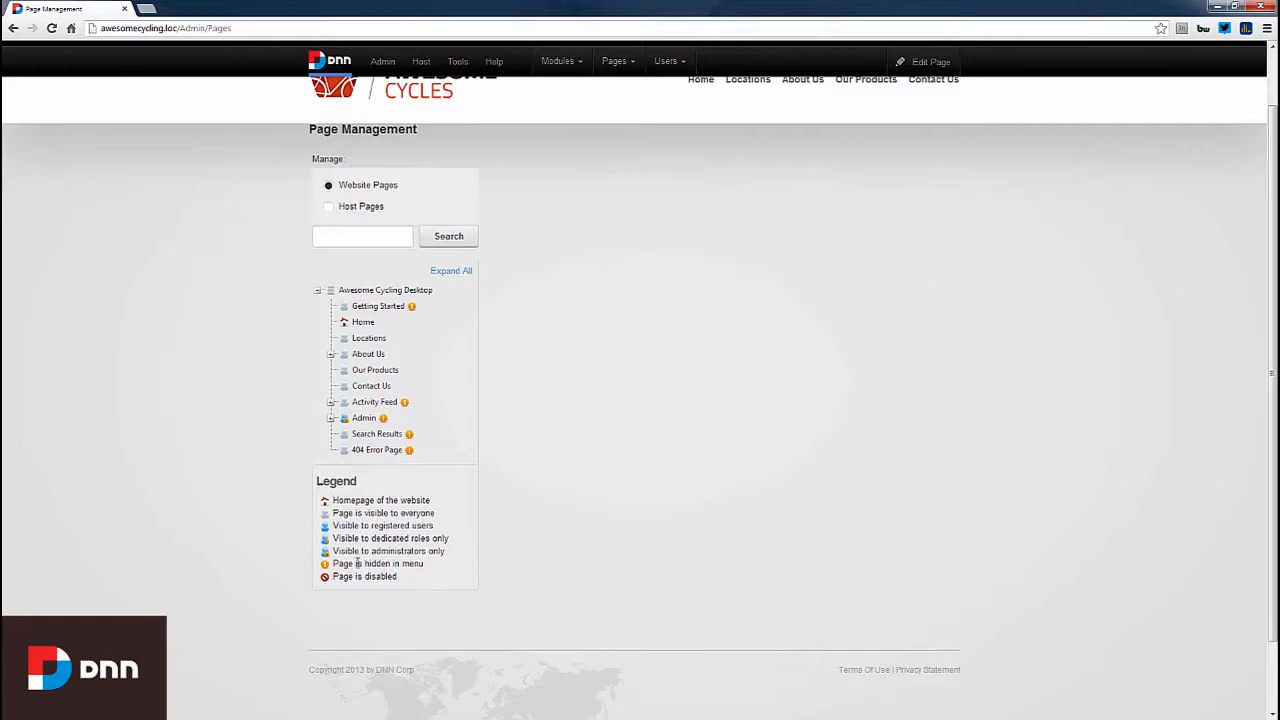
# Bulk-create Page 1, Page 2, >Sub page 2a, >Sub page 2b and >>Sub sub page under the Awesome Cycling Desktop root
pyautogui.rightClick(372, 376)
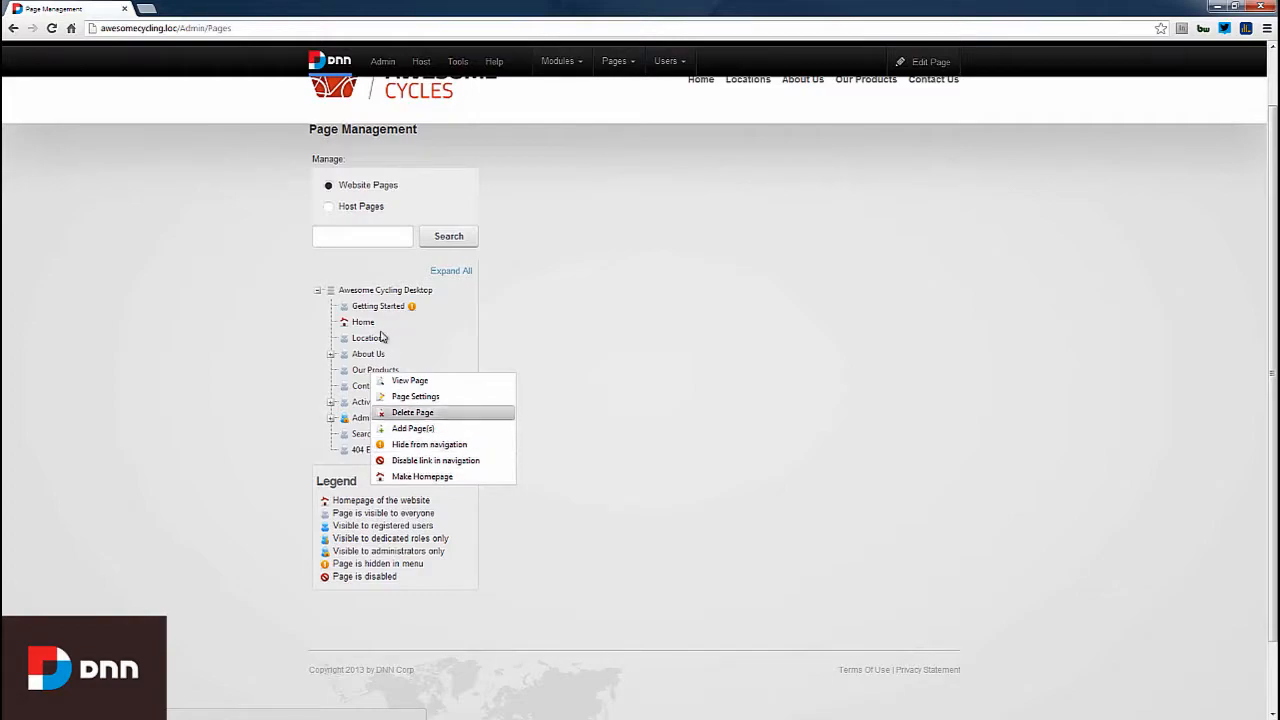
pyautogui.click(380, 293)
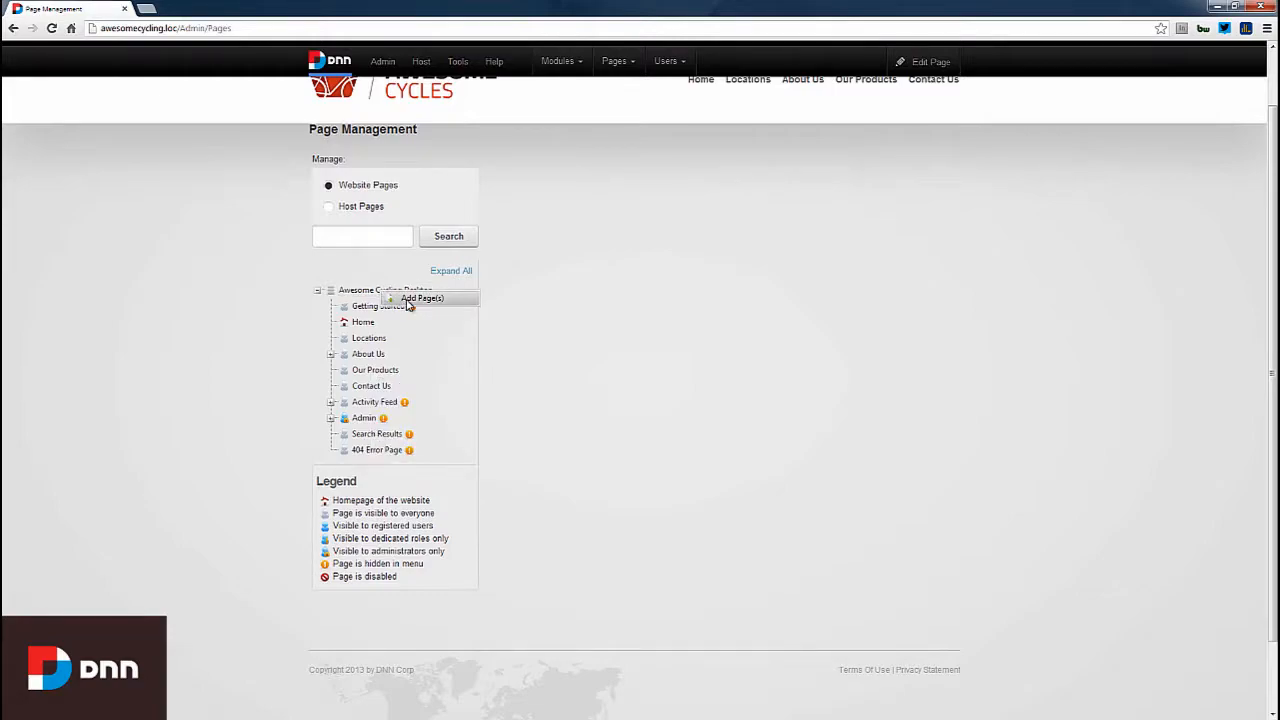
pyautogui.click(420, 298)
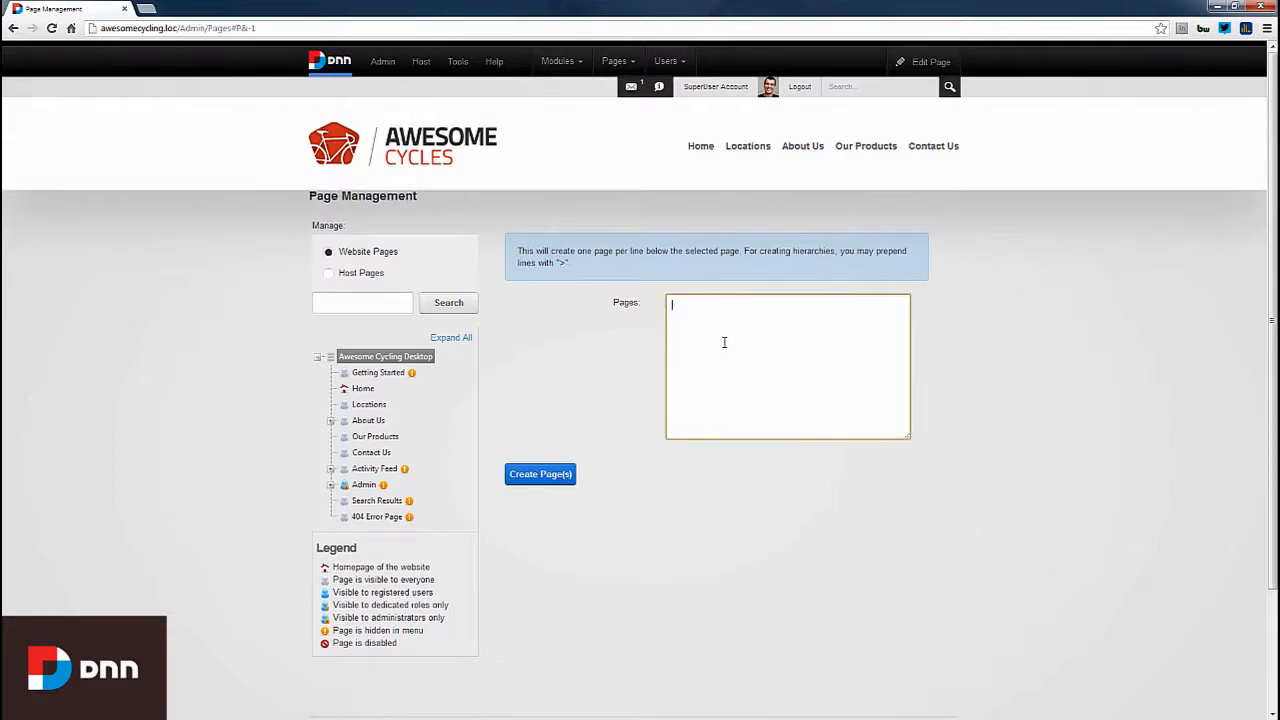
pyautogui.write('age 1 Page 2')
pyautogui.write('Sub page 2a >Sub page 2')
pyautogui.write('Sub sub page')
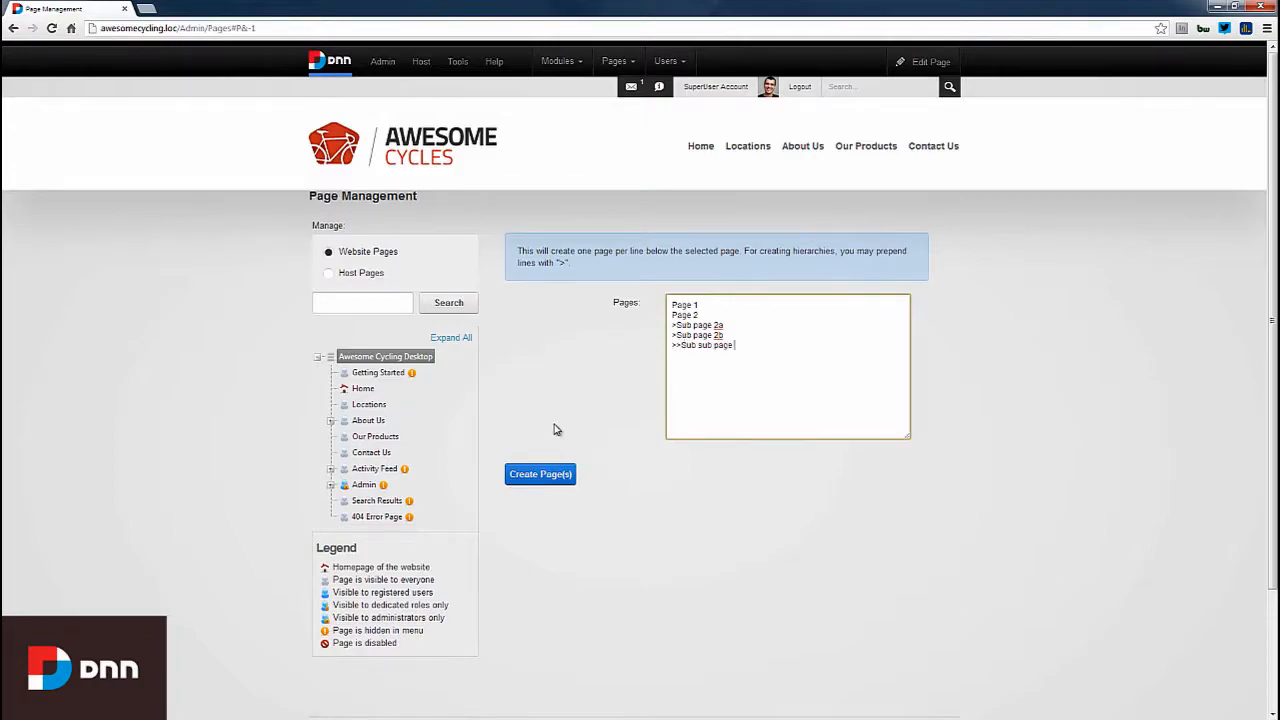
pyautogui.click(553, 478)
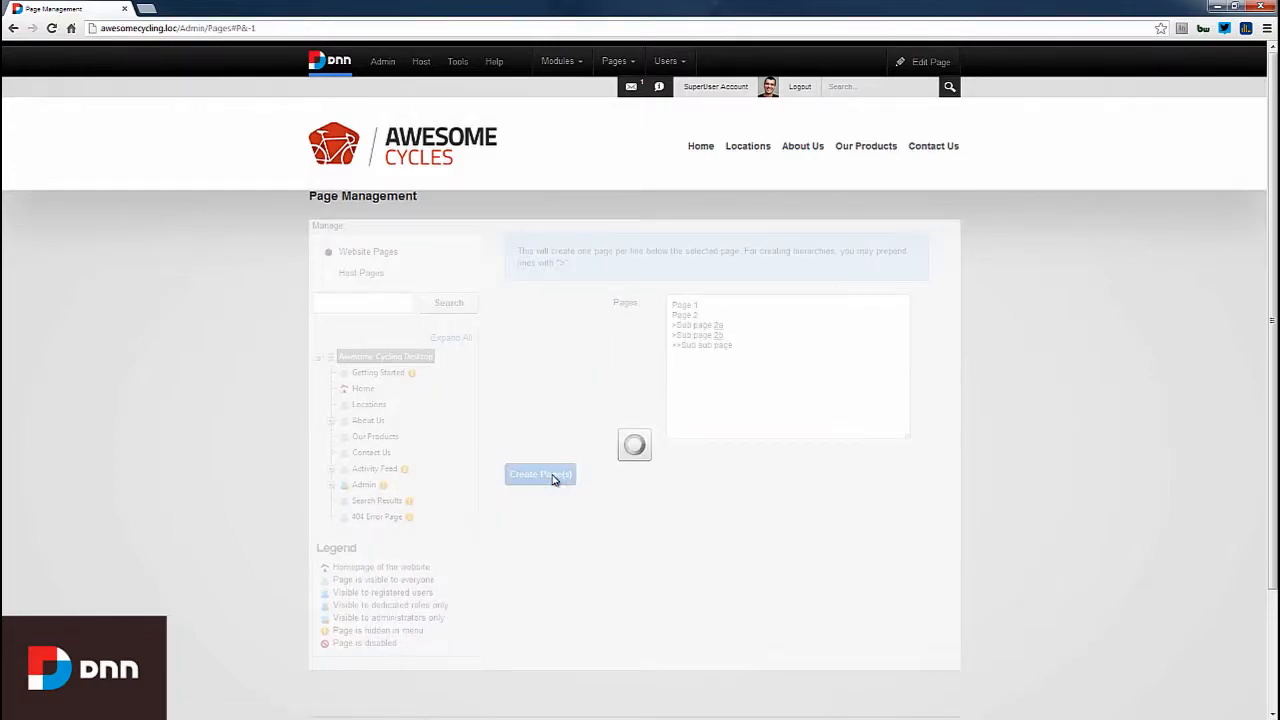
# Reload the site and examine the new pages in the navigation menu and page tree, including Page 2's nested sub pages
pyautogui.scroll(-1, 527, 428)
pyautogui.scroll(6, 527, 428)
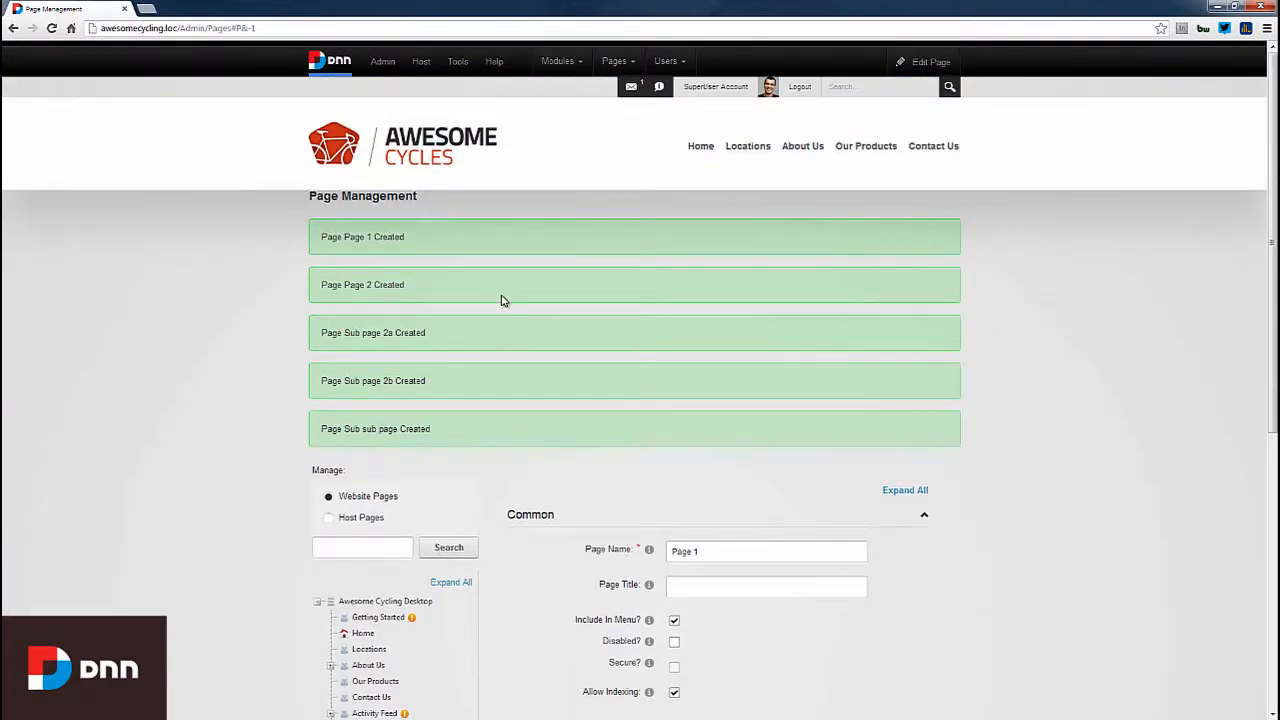
pyautogui.click(51, 29)
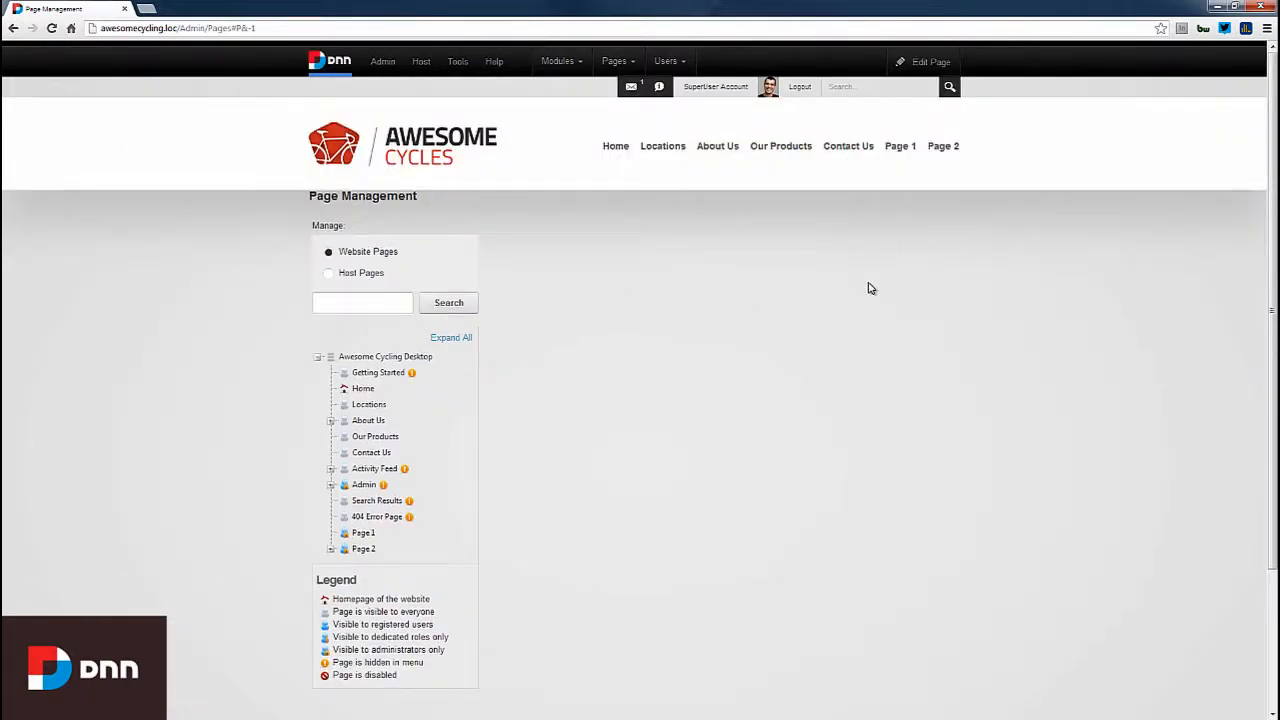
pyautogui.moveTo(940, 156)
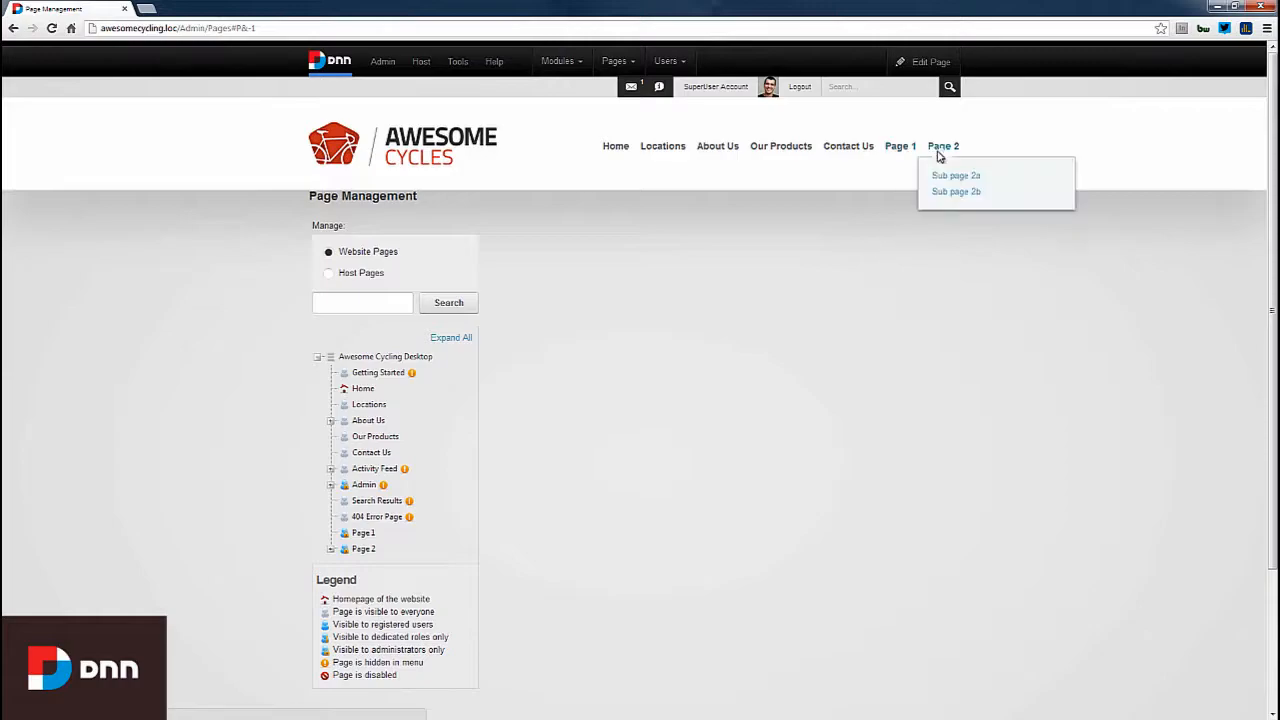
pyautogui.moveTo(949, 193)
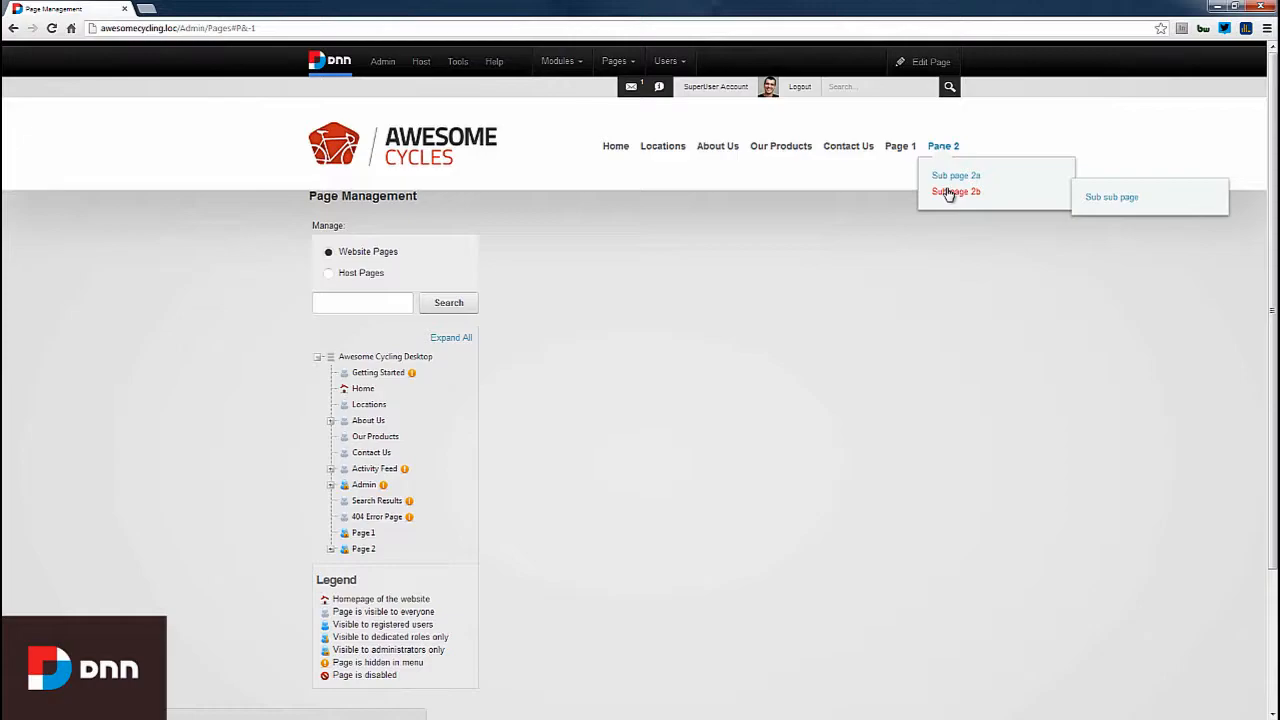
pyautogui.scroll(-3, 617, 349)
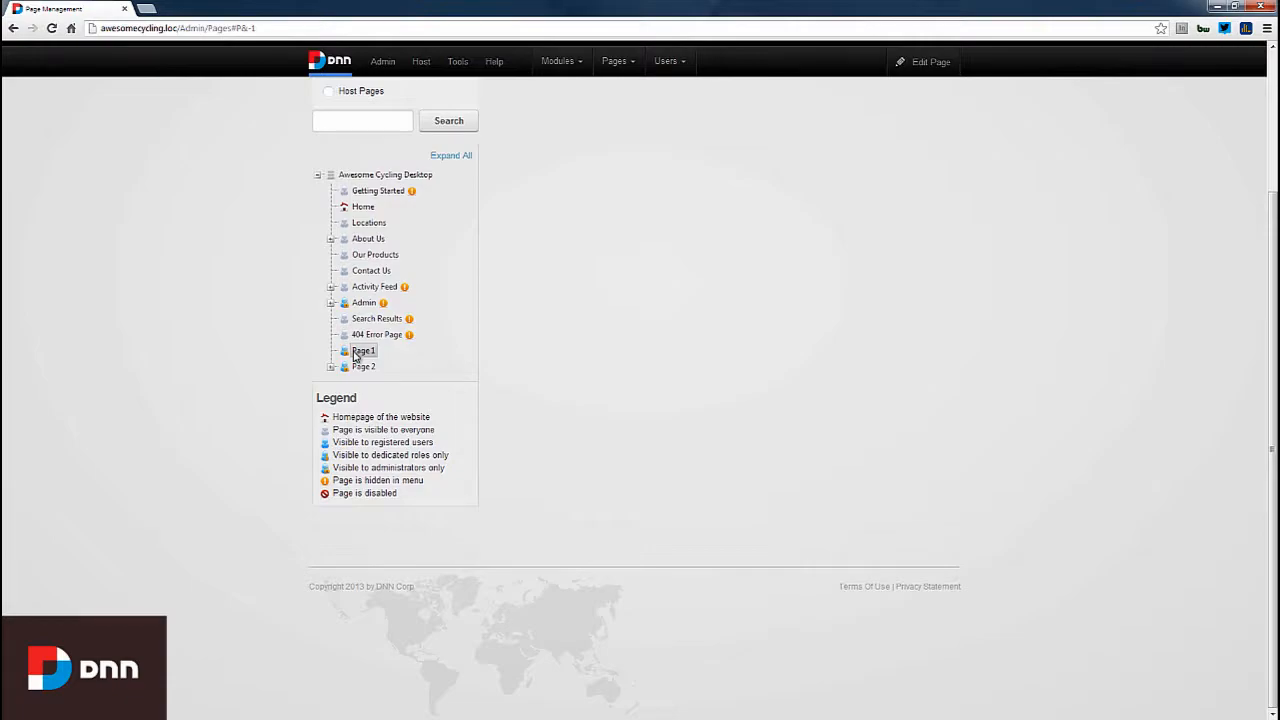
pyautogui.scroll(3, 355, 357)
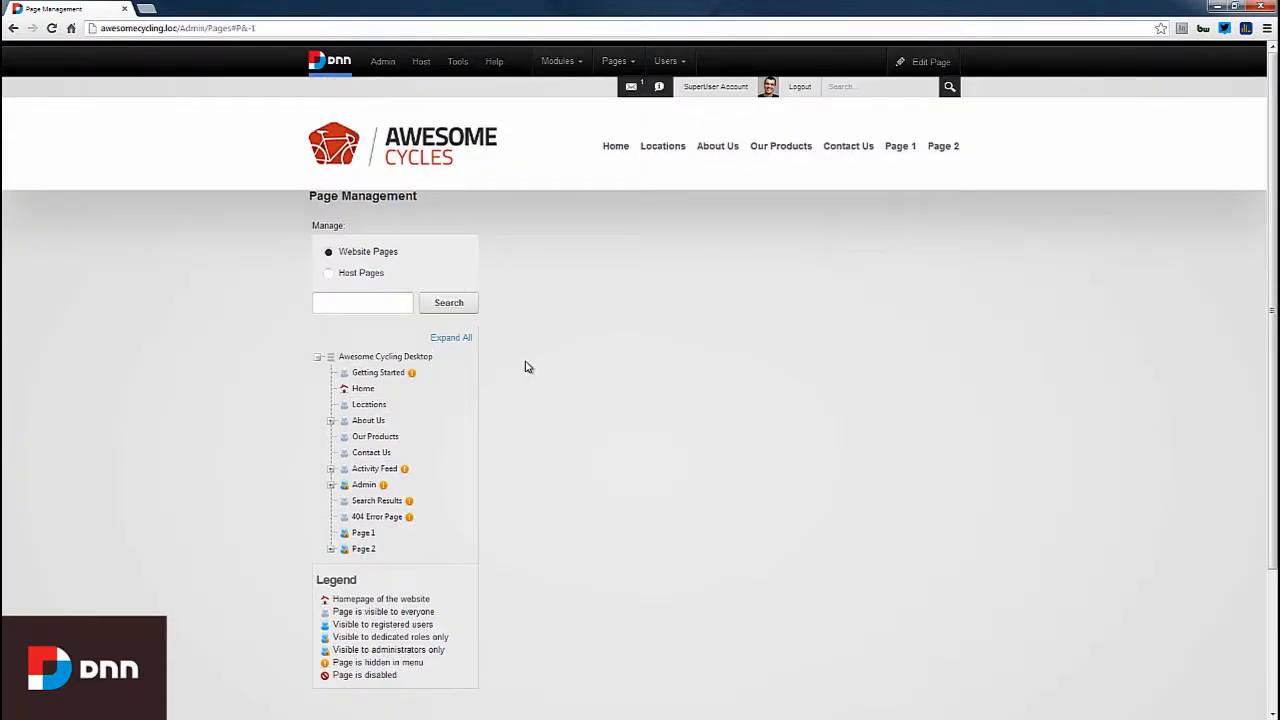